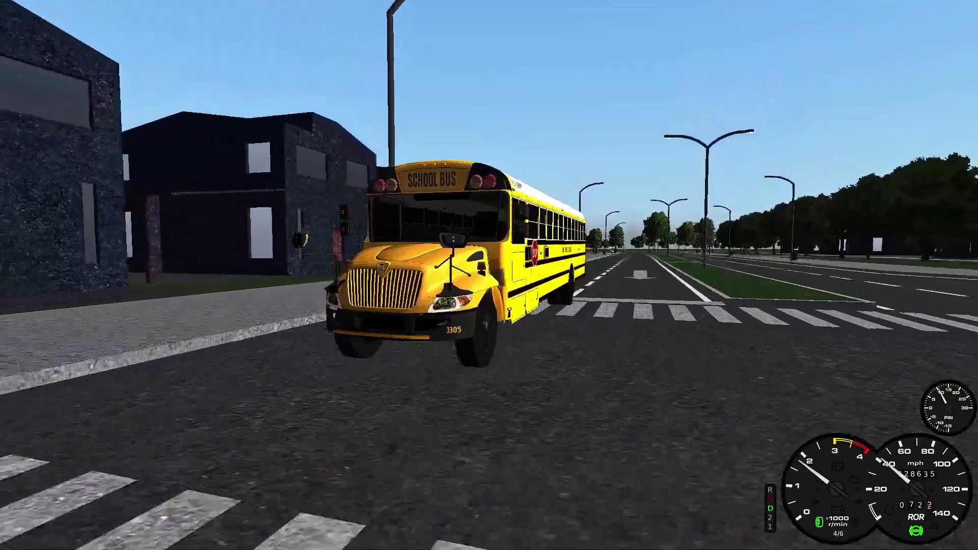
pyautogui.press('c')
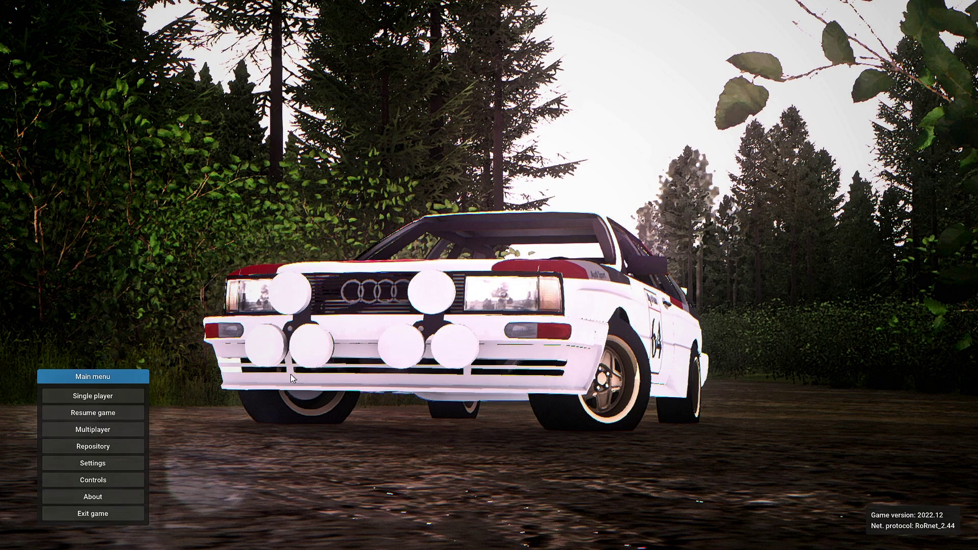
# Open the in-game mod repository and browse through the full list of mods.
pyautogui.click(132, 451)
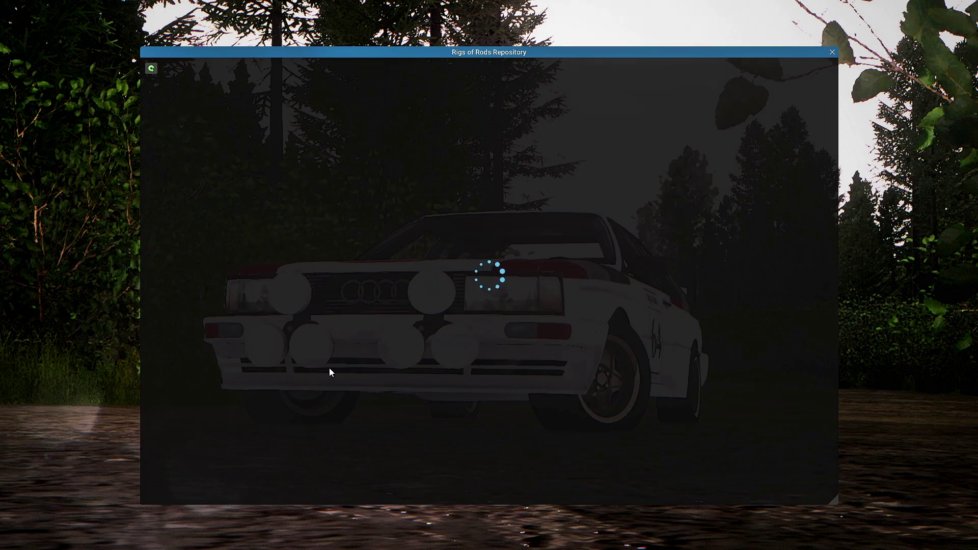
pyautogui.scroll(-6, 481, 203)
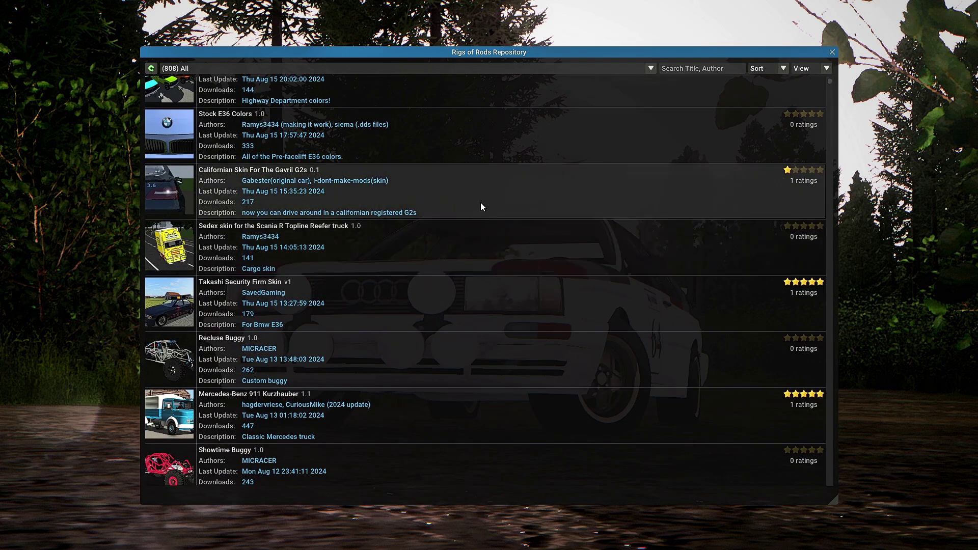
pyautogui.scroll(-9, 480, 206)
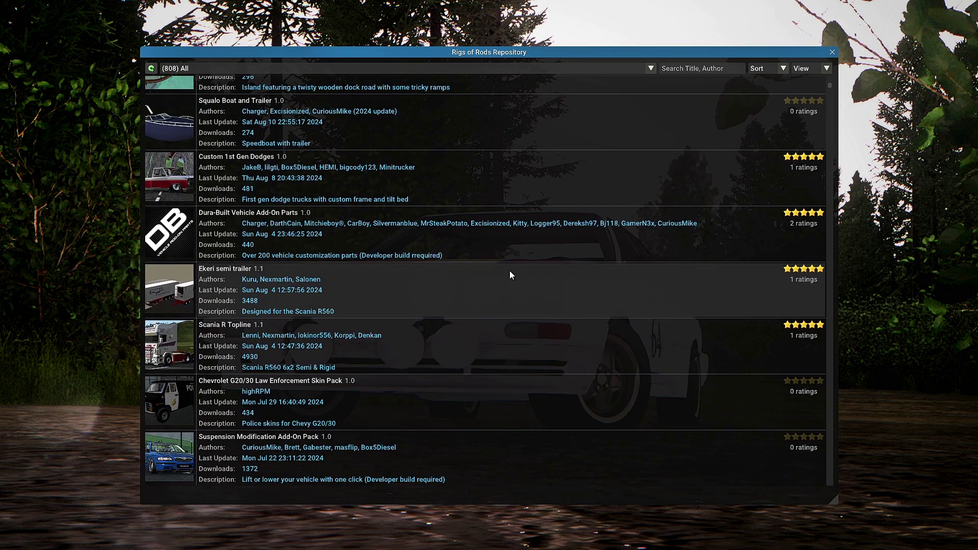
pyautogui.scroll(-7, 528, 305)
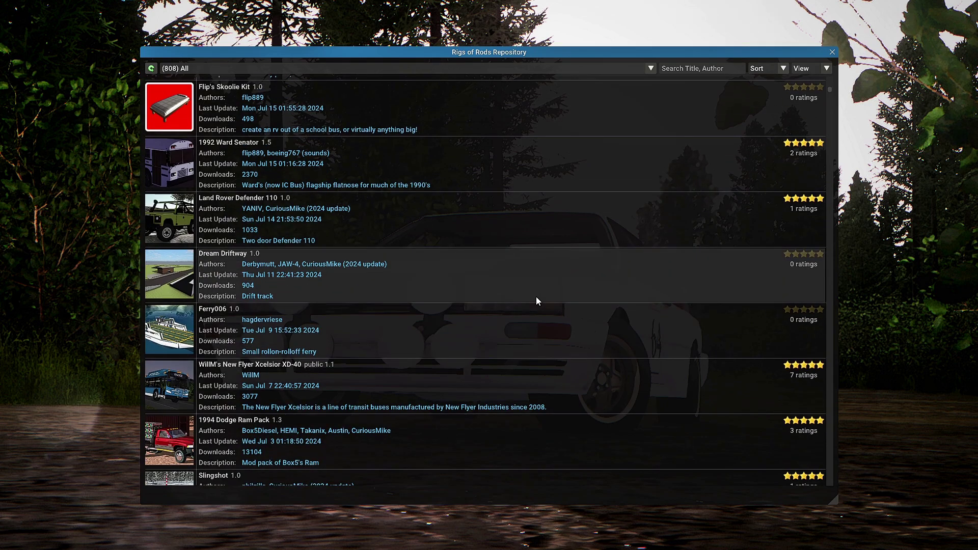
pyautogui.scroll(-3, 542, 284)
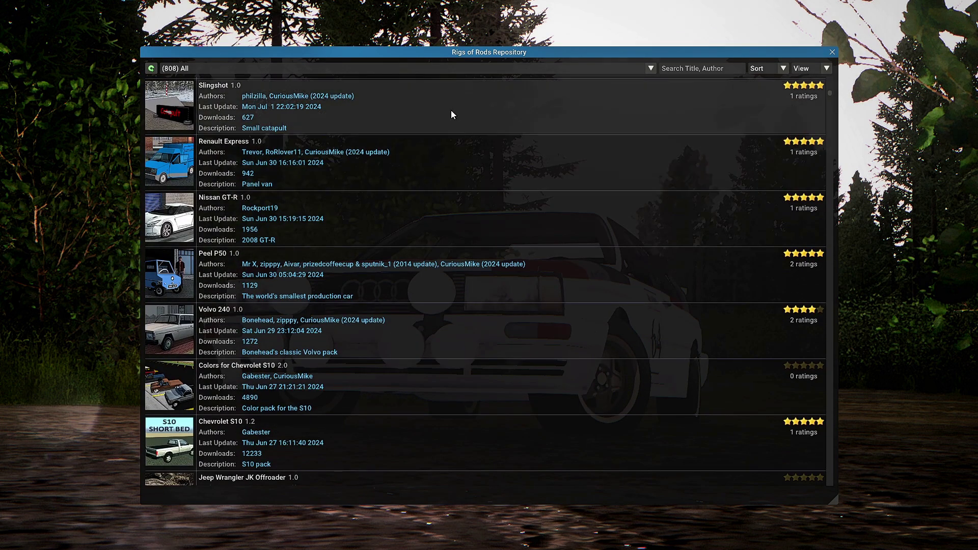
# Examine the repository's category filter, title and author search, and sorting options.
pyautogui.click(435, 69)
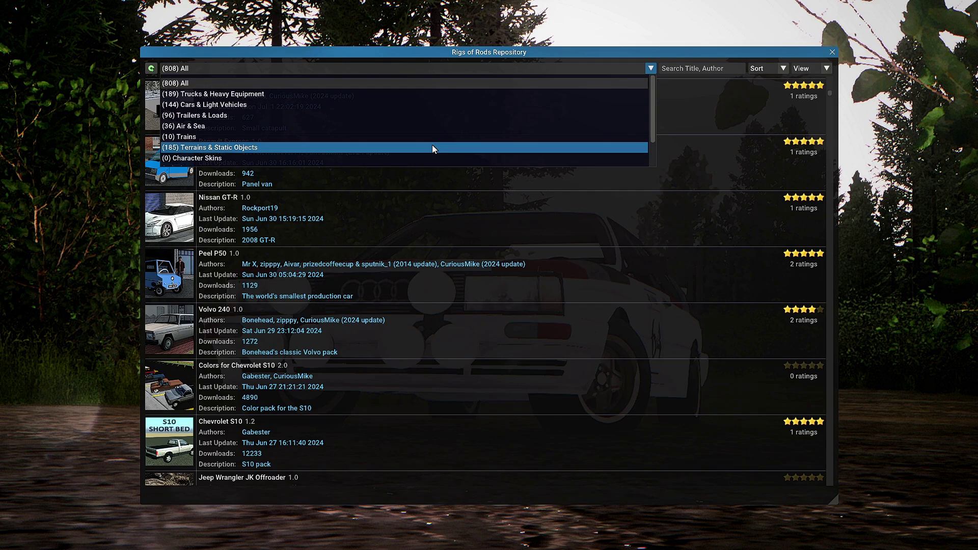
pyautogui.scroll(-1, 432, 144)
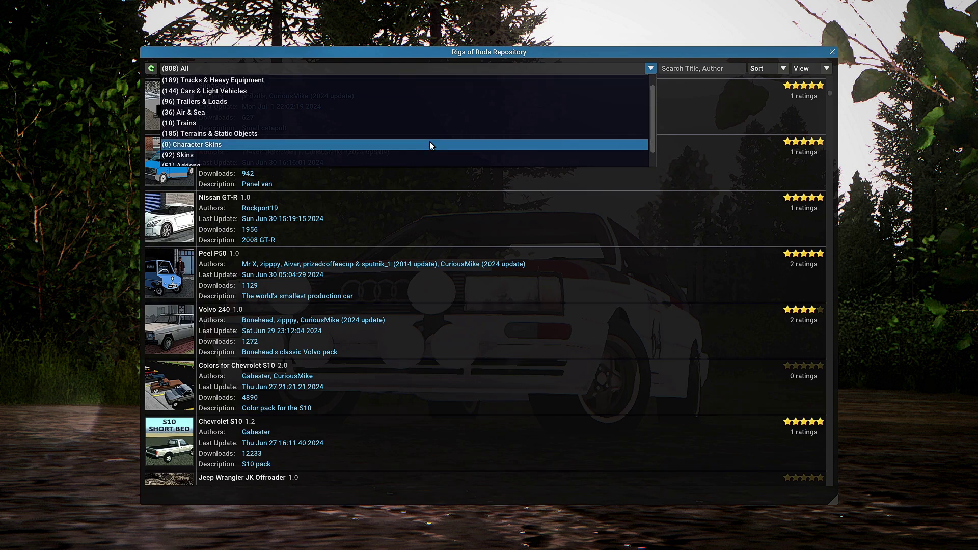
pyautogui.scroll(-1, 430, 146)
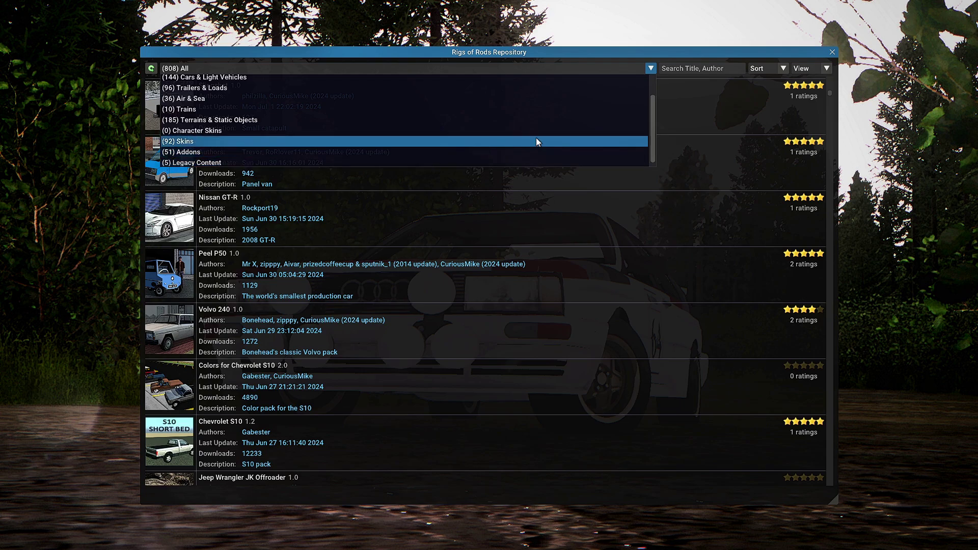
pyautogui.click(674, 68)
pyautogui.click(681, 68)
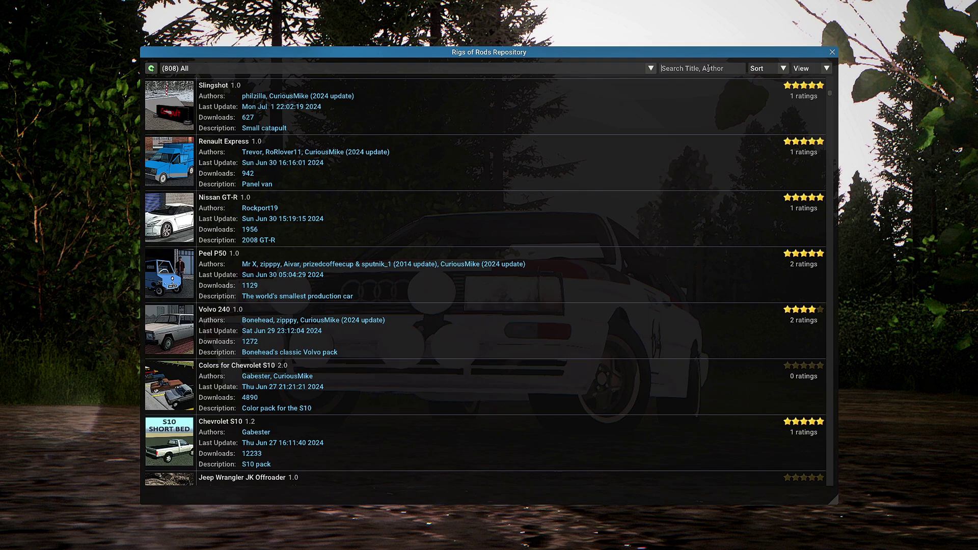
pyautogui.click(770, 68)
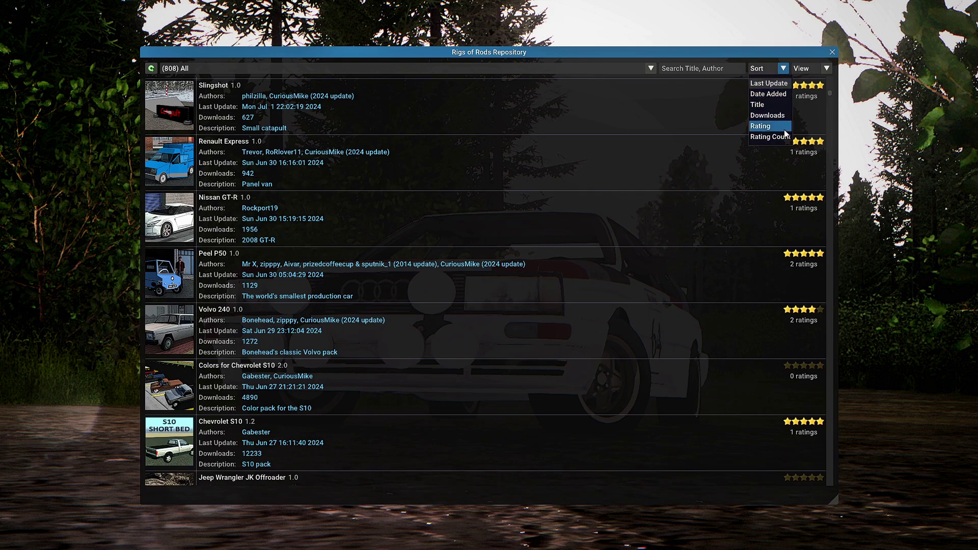
# Preview the repository in Compact and Basic view and return it to List view.
pyautogui.click(827, 71)
pyautogui.click(826, 68)
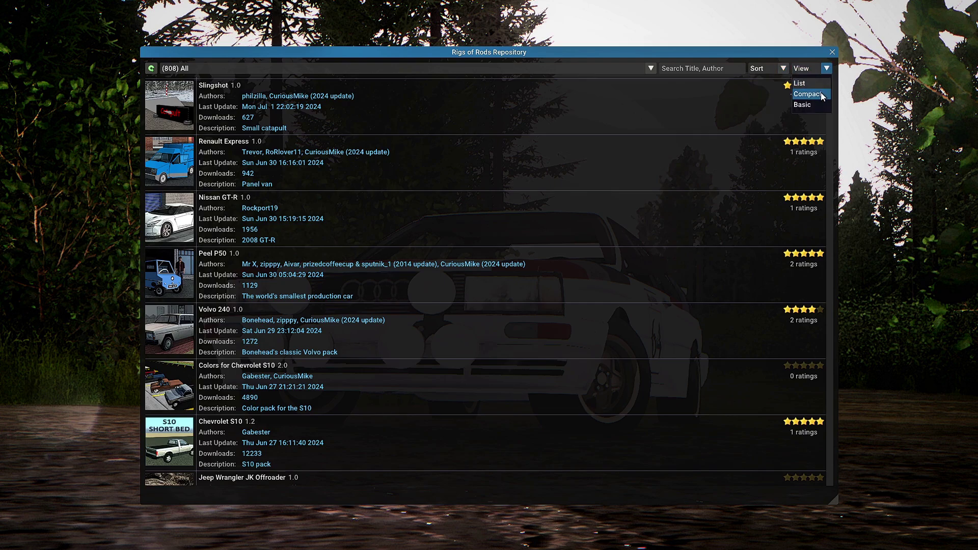
pyautogui.click(822, 94)
pyautogui.click(825, 71)
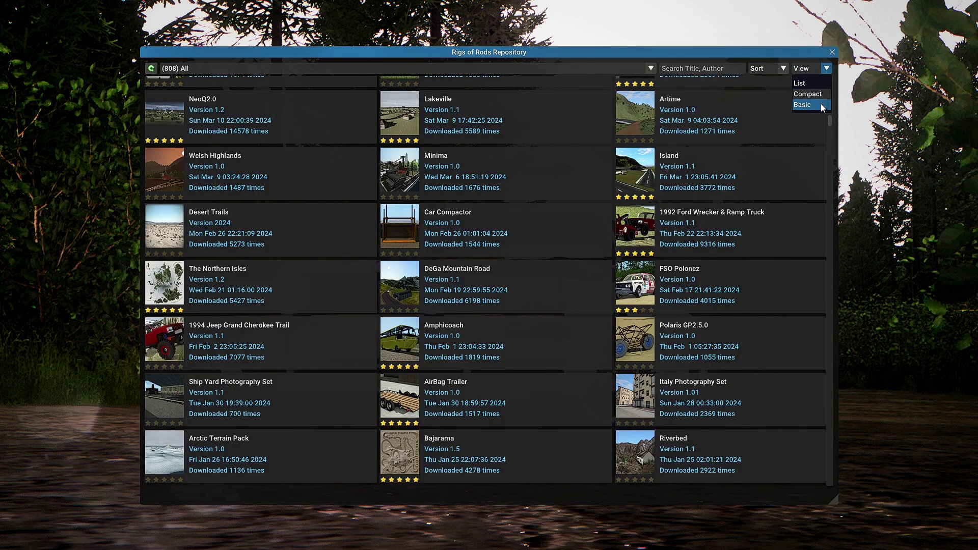
pyautogui.click(821, 103)
pyautogui.click(812, 67)
pyautogui.click(813, 83)
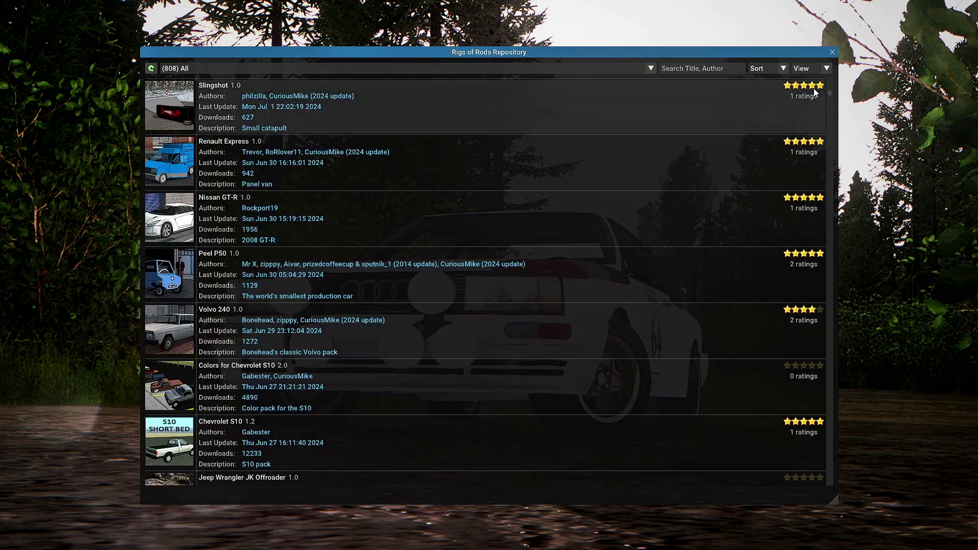
# Find the DAF 95XF truck in the repository, install DAF-95XF-Pack.zip and leave the repository.
pyautogui.scroll(-10, 472, 231)
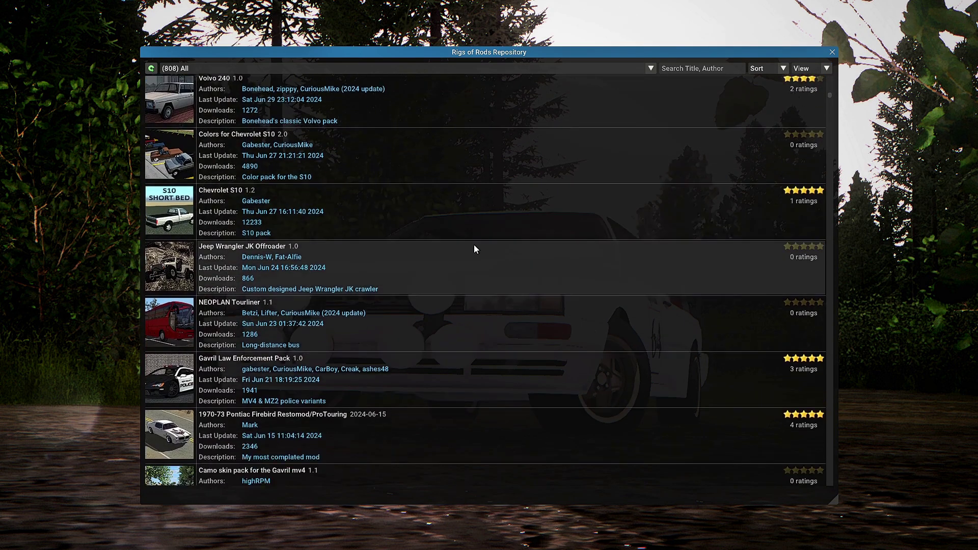
pyautogui.scroll(-8, 476, 250)
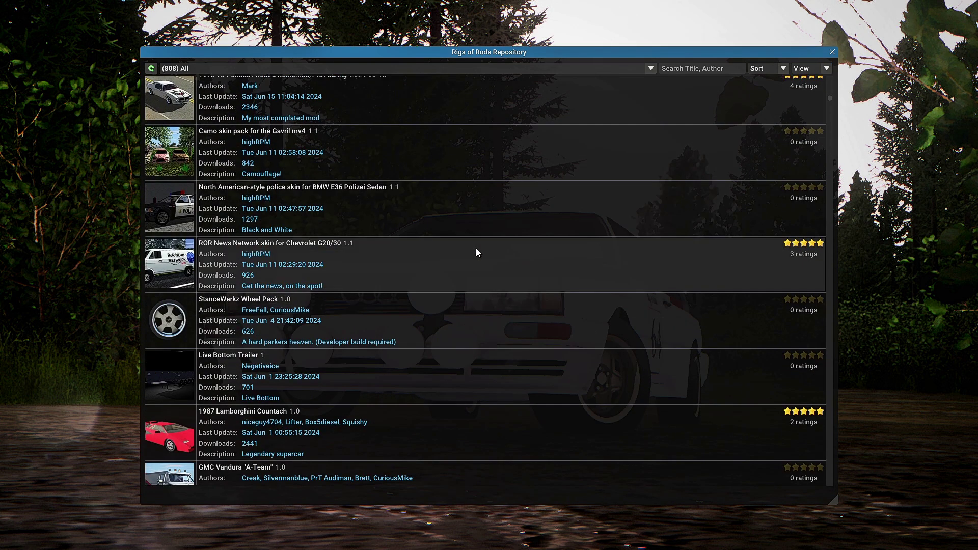
pyautogui.scroll(-7, 475, 252)
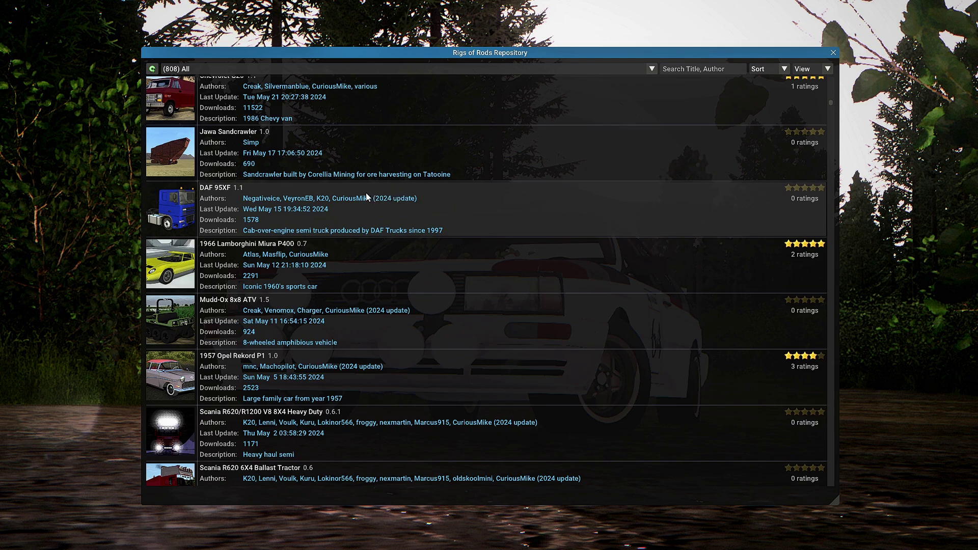
pyautogui.click(345, 195)
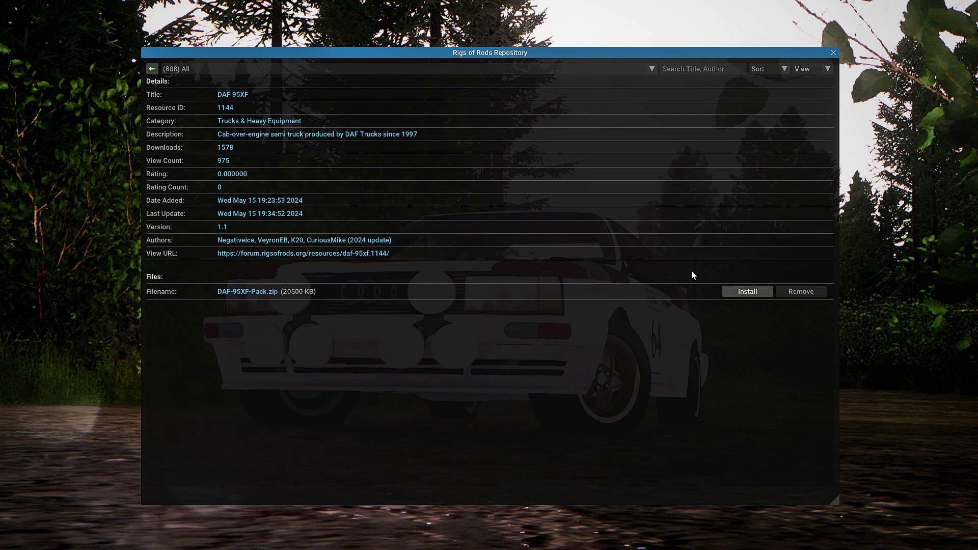
pyautogui.click(747, 291)
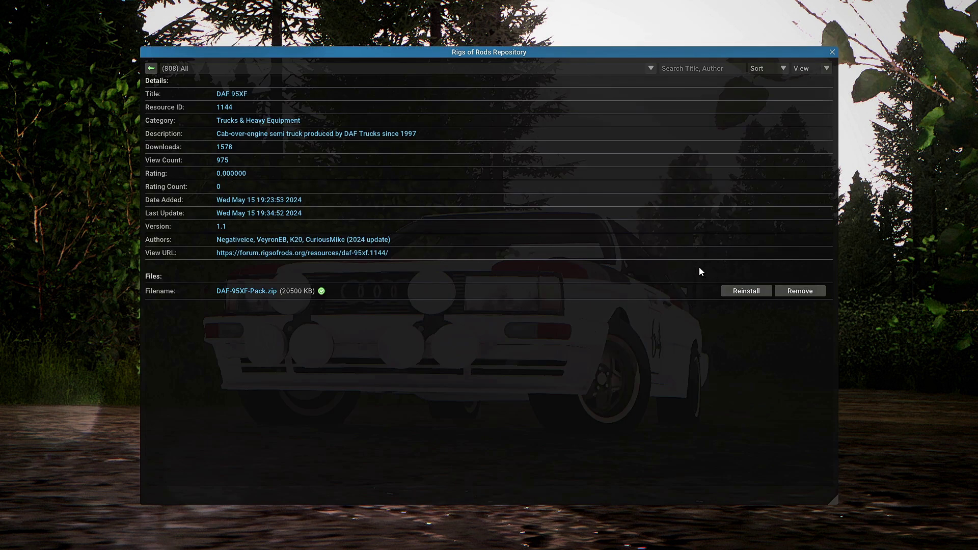
pyautogui.press('Escape')
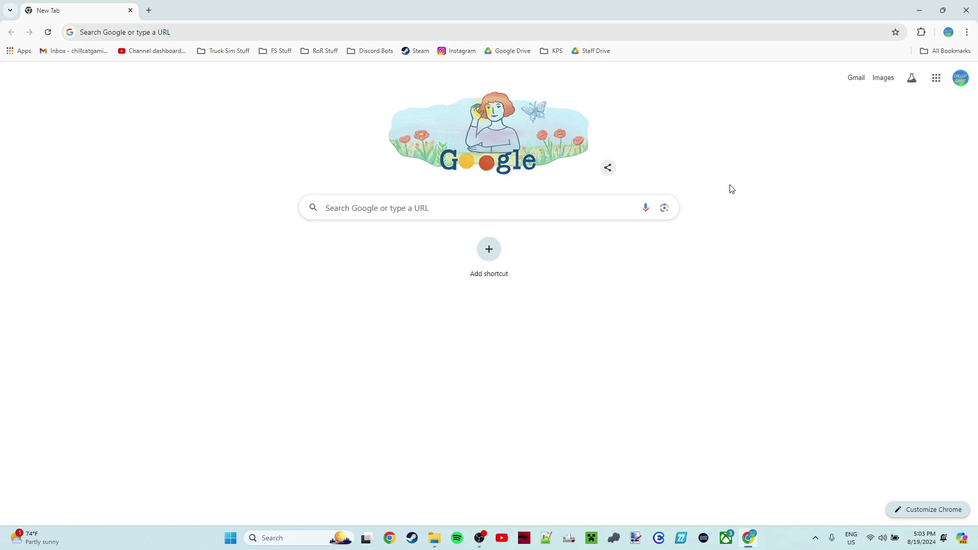
# Switch to Chrome, load rigsofrods.org and go to the community Repository page.
pyautogui.click(607, 37)
pyautogui.write('rigsofrods.org')
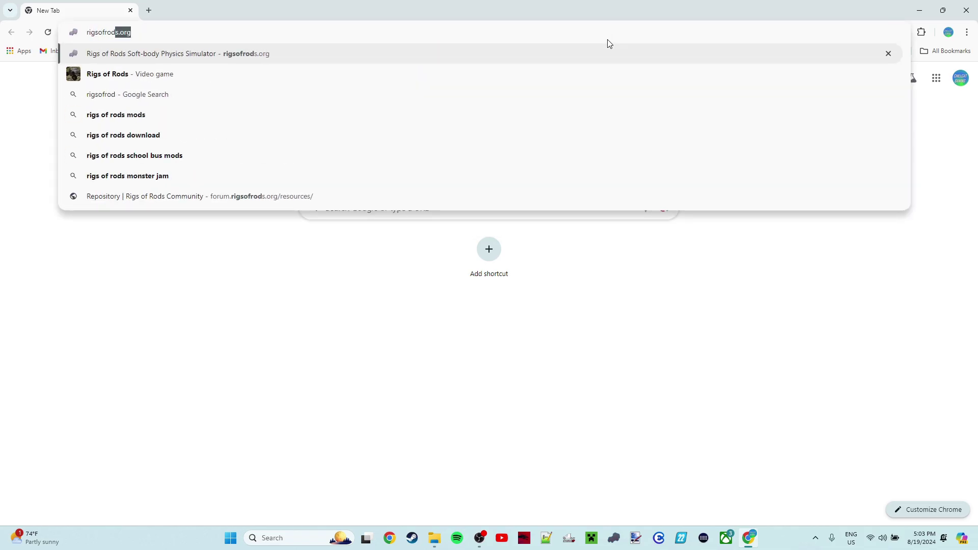
pyautogui.press('Return')
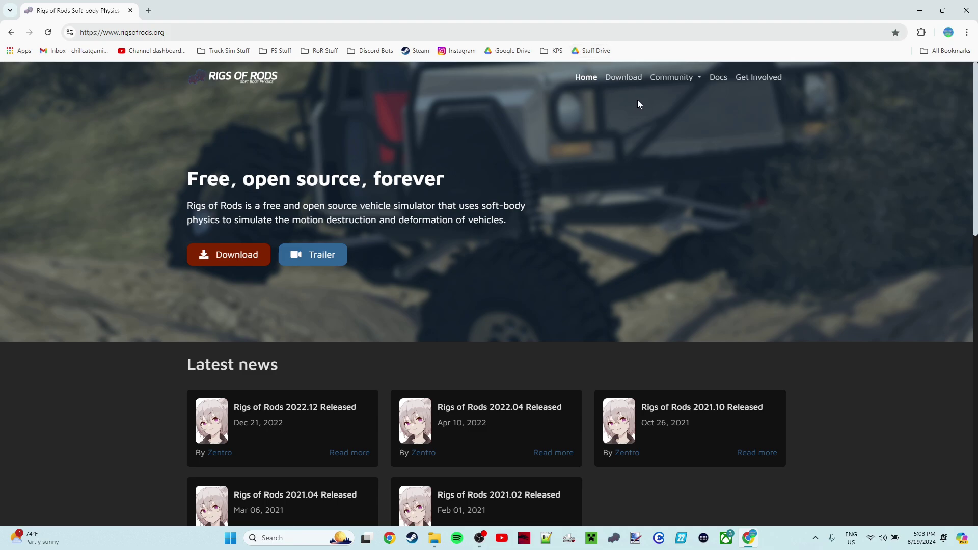
pyautogui.click(685, 78)
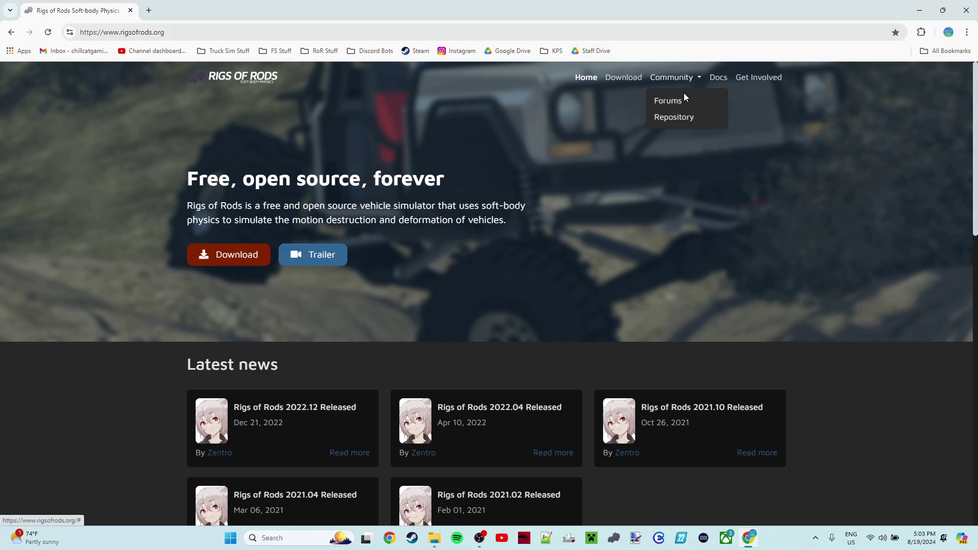
pyautogui.click(676, 115)
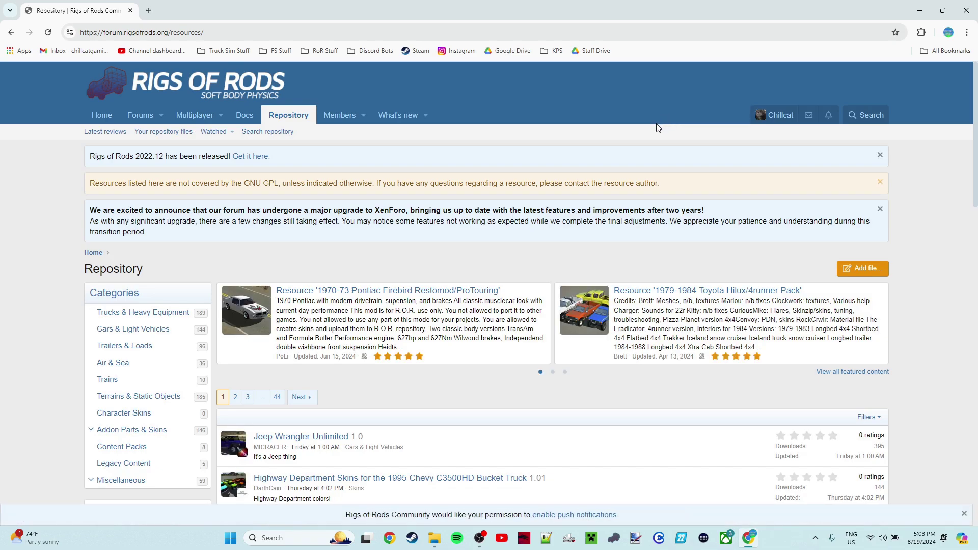
# Look through the first page of the web repository, including its mod list and categories.
pyautogui.scroll(-3, 655, 130)
pyautogui.scroll(-15, 654, 132)
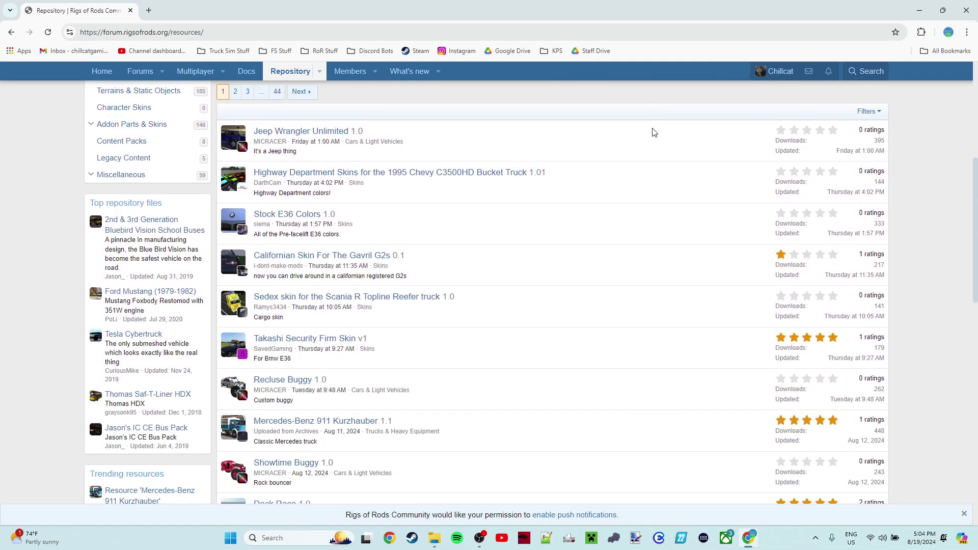
pyautogui.scroll(-3, 652, 131)
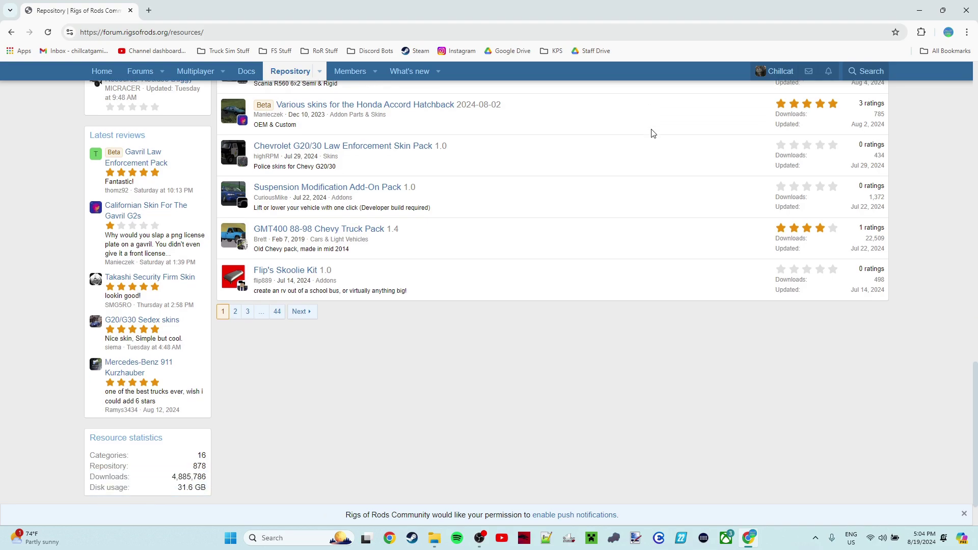
pyautogui.scroll(5, 640, 148)
pyautogui.scroll(12, 639, 163)
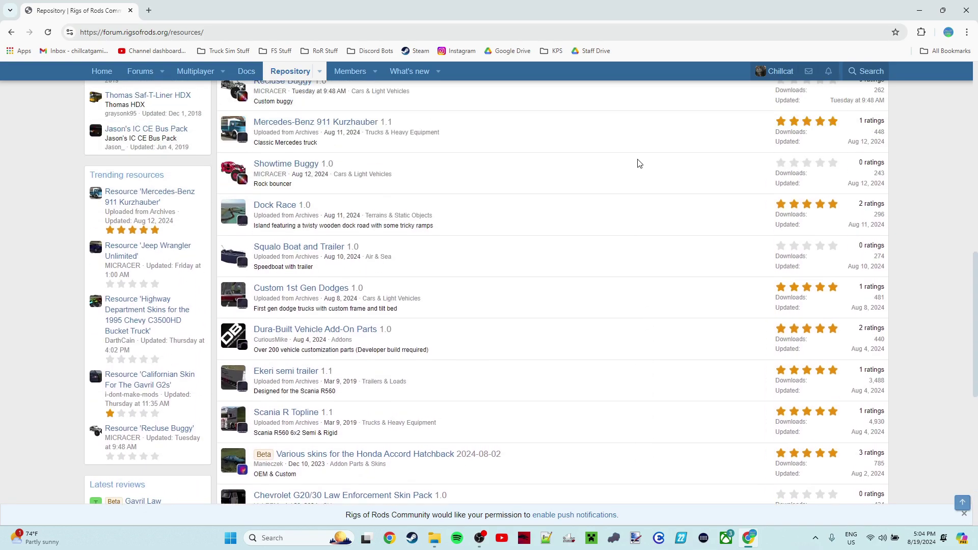
pyautogui.scroll(4, 638, 163)
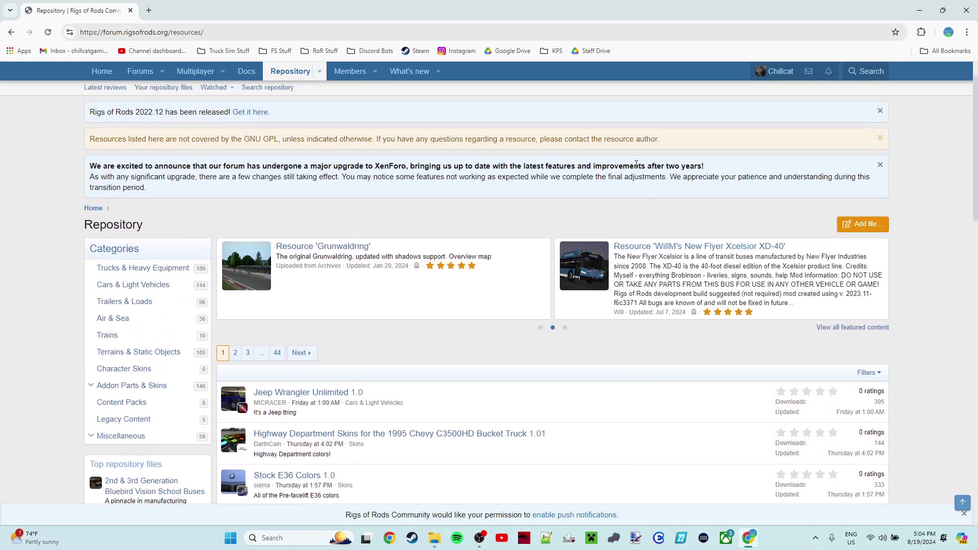
pyautogui.scroll(-1, 631, 225)
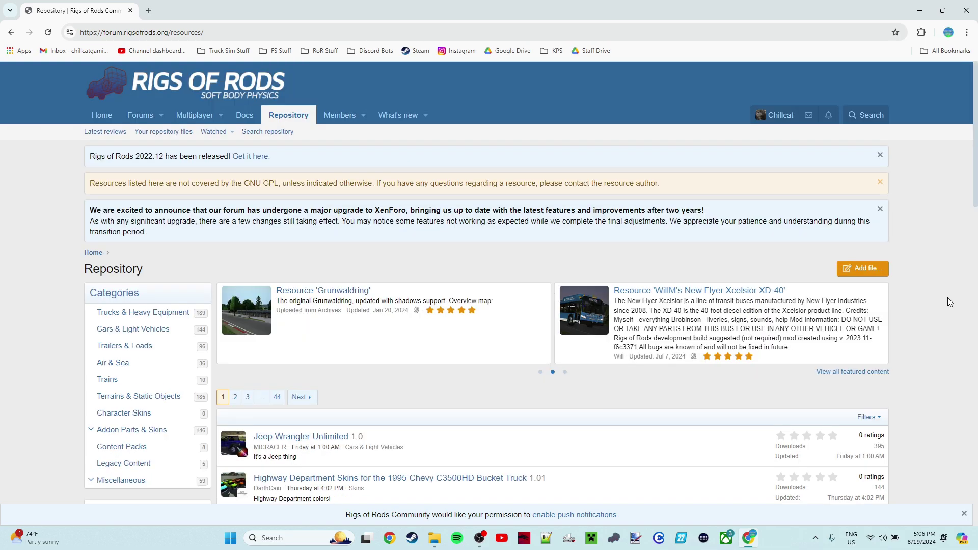
# Open the 2nd & 3rd Generation Bluebird Vision School Buses resource from the top repository files and download it.
pyautogui.scroll(-6, 947, 297)
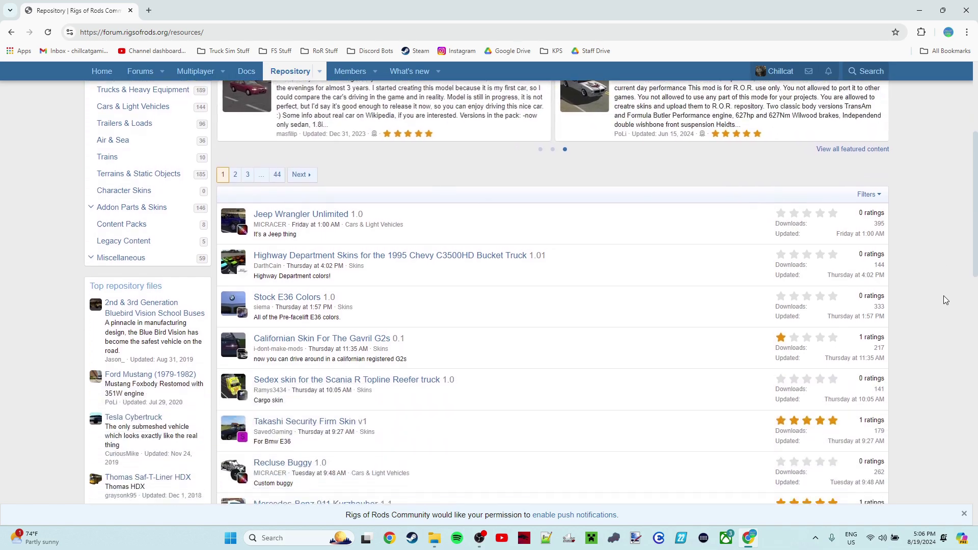
pyautogui.scroll(-3, 931, 302)
pyautogui.scroll(4, 931, 302)
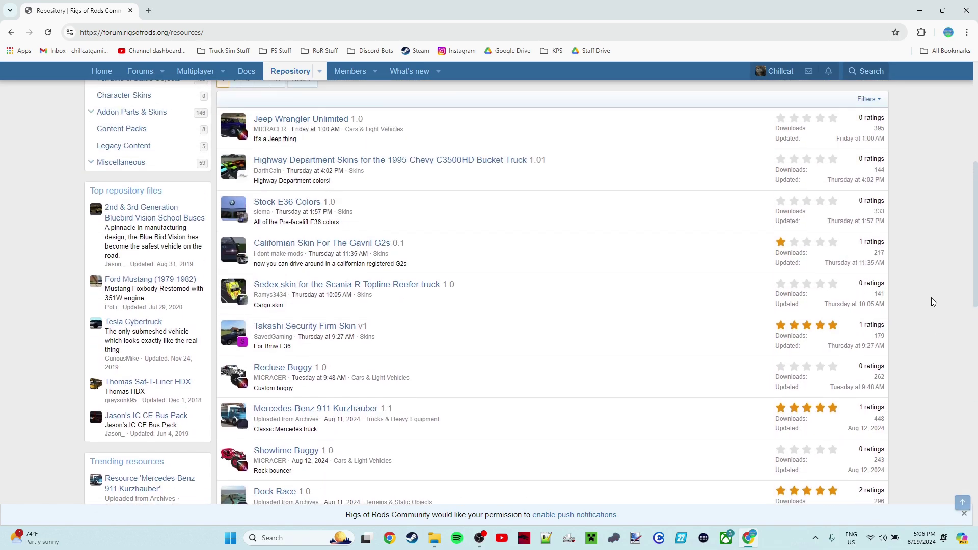
pyautogui.scroll(2, 932, 302)
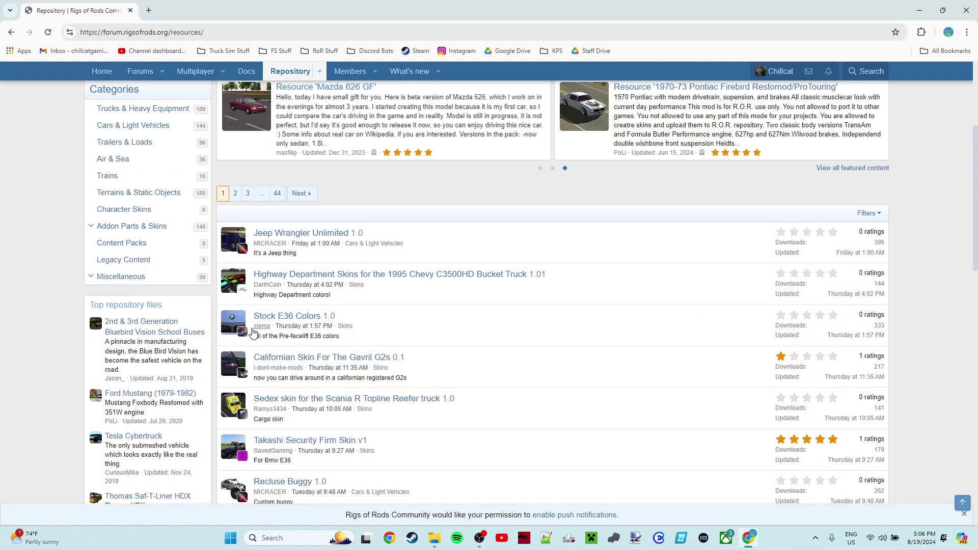
pyautogui.click(154, 323)
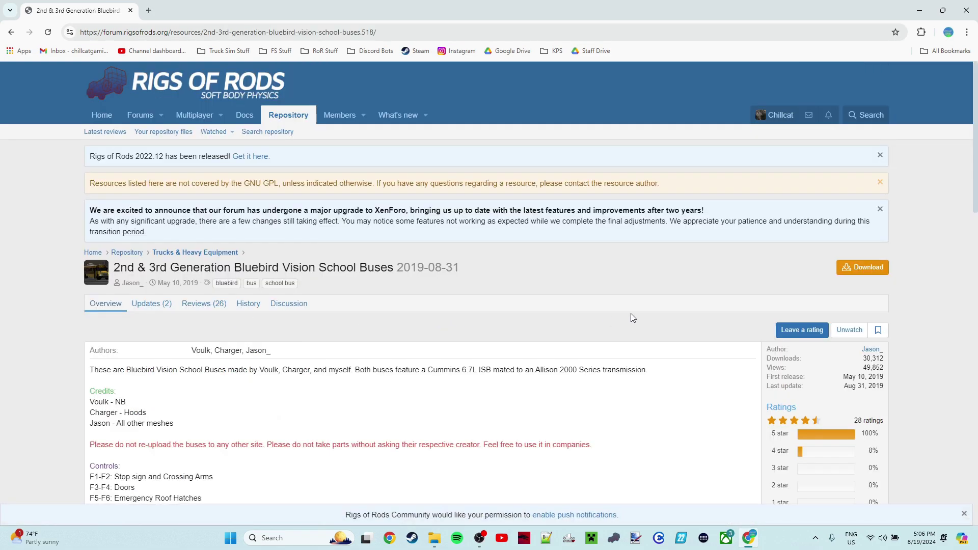
pyautogui.click(866, 269)
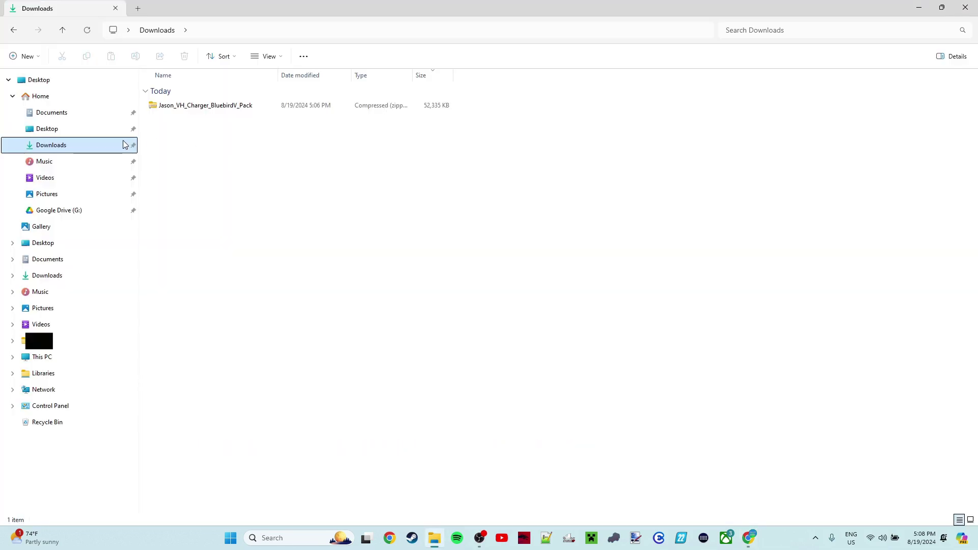
# Place Jason_VH_Charger_BluebirdV_Pack from Downloads into the folder of mod zips inside Documents > My Games > Rigs of Rods.
pyautogui.click(202, 107)
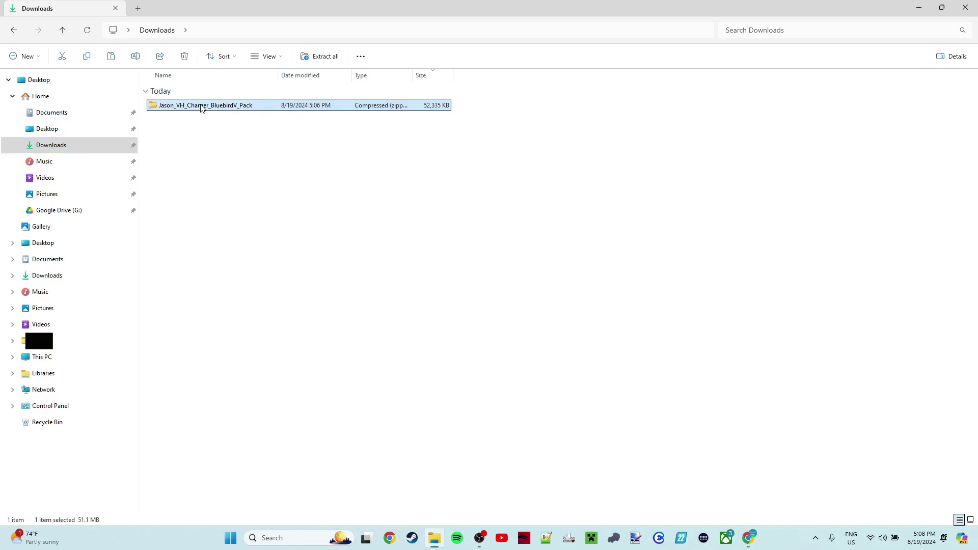
pyautogui.rightClick(202, 107)
pyautogui.click(232, 116)
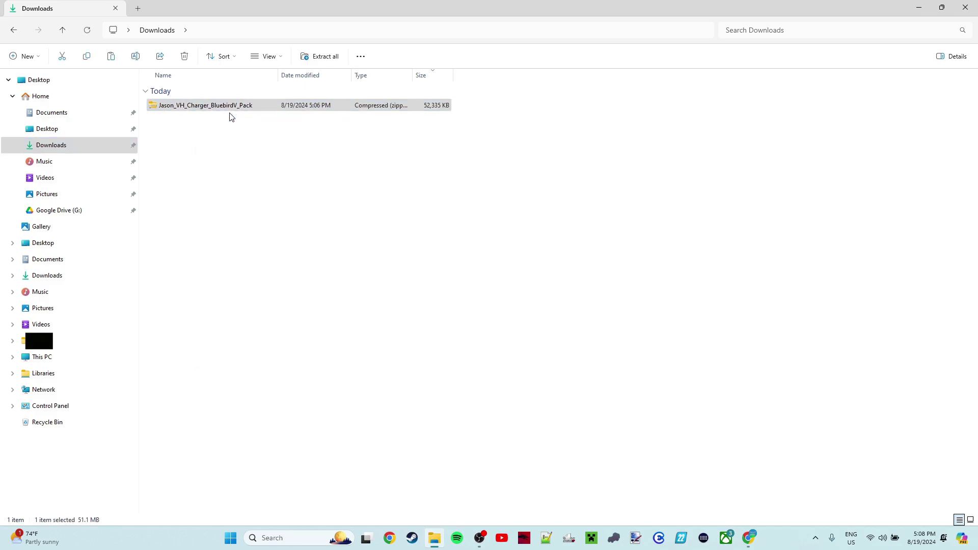
pyautogui.click(124, 116)
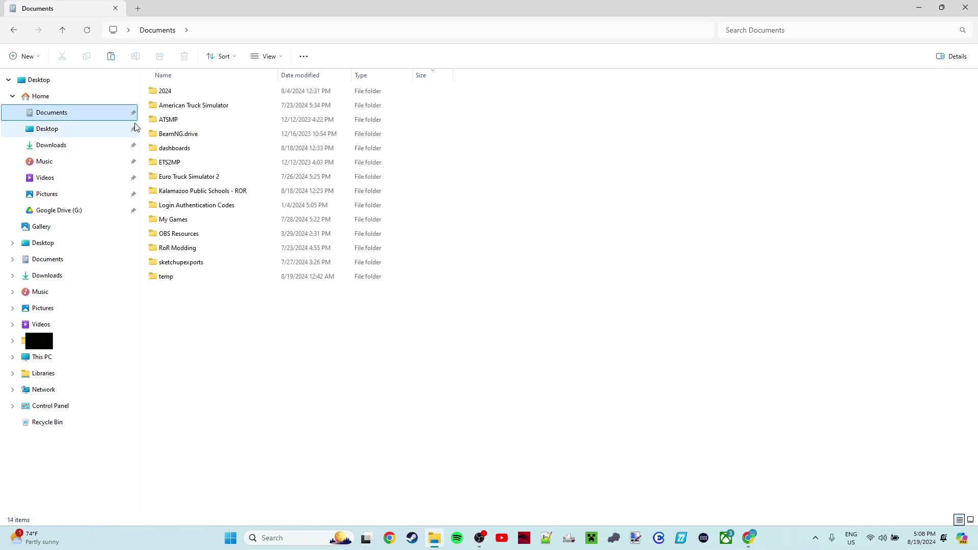
pyautogui.doubleClick(190, 223)
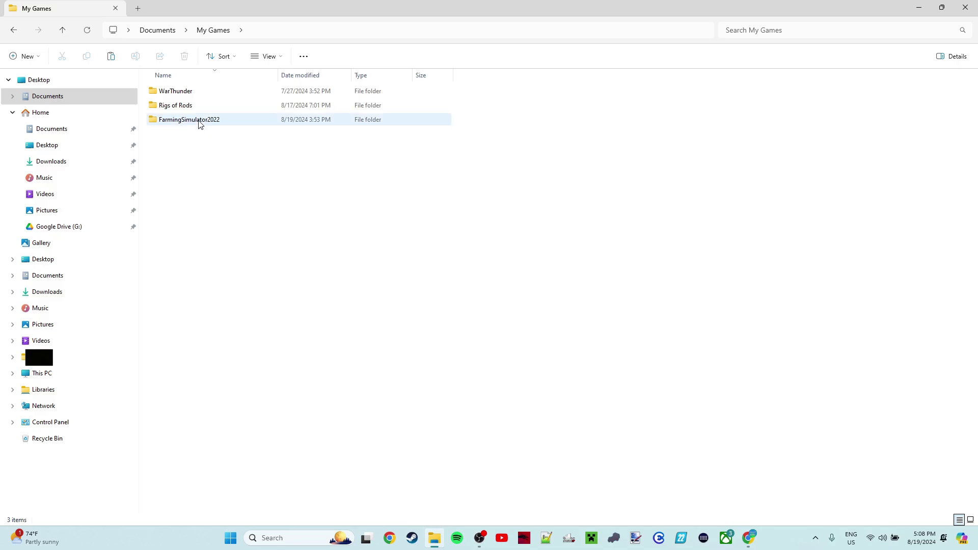
pyautogui.doubleClick(200, 106)
pyautogui.doubleClick(191, 135)
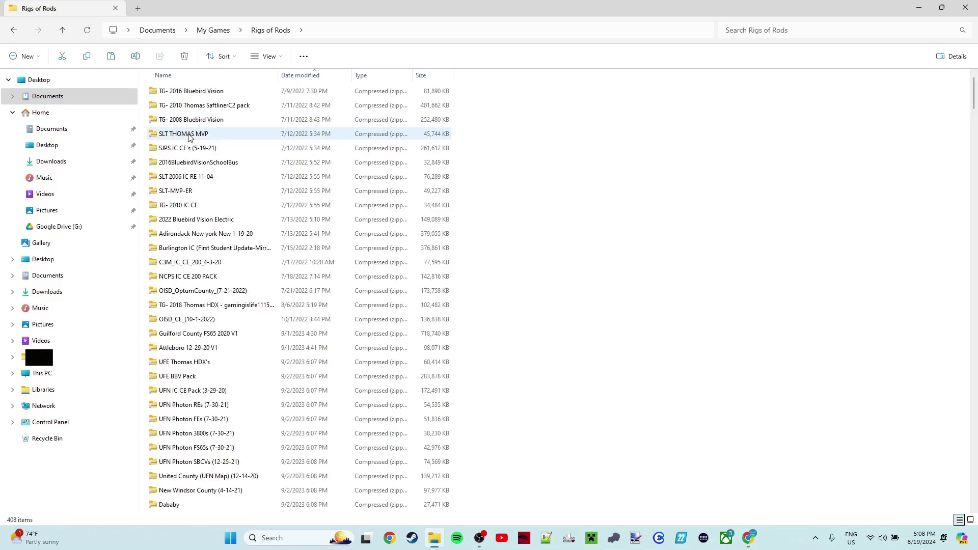
pyautogui.rightClick(526, 179)
pyautogui.click(532, 185)
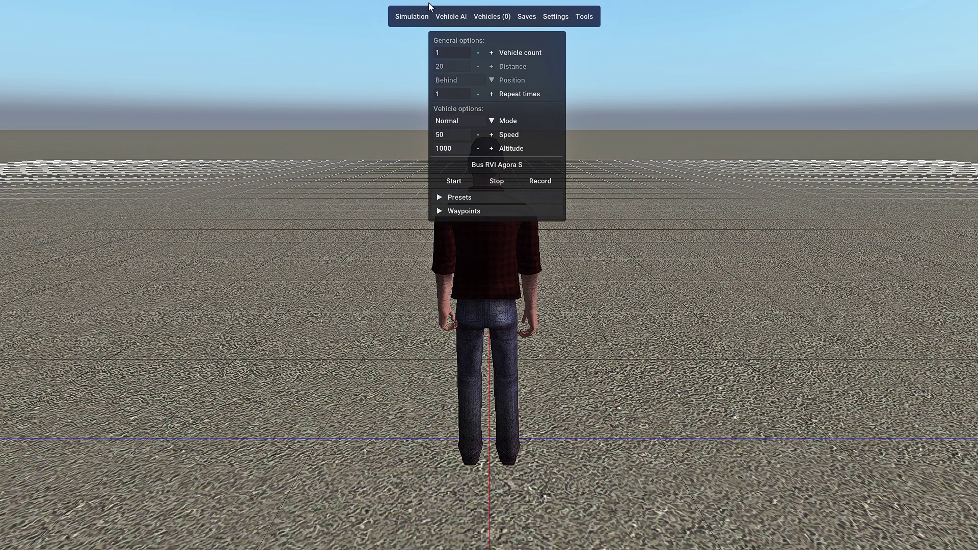
# Switch to Rigs of Rods, open the vehicle loader and filter its list to the Fresh category.
pyautogui.moveTo(410, 15)
pyautogui.click(414, 40)
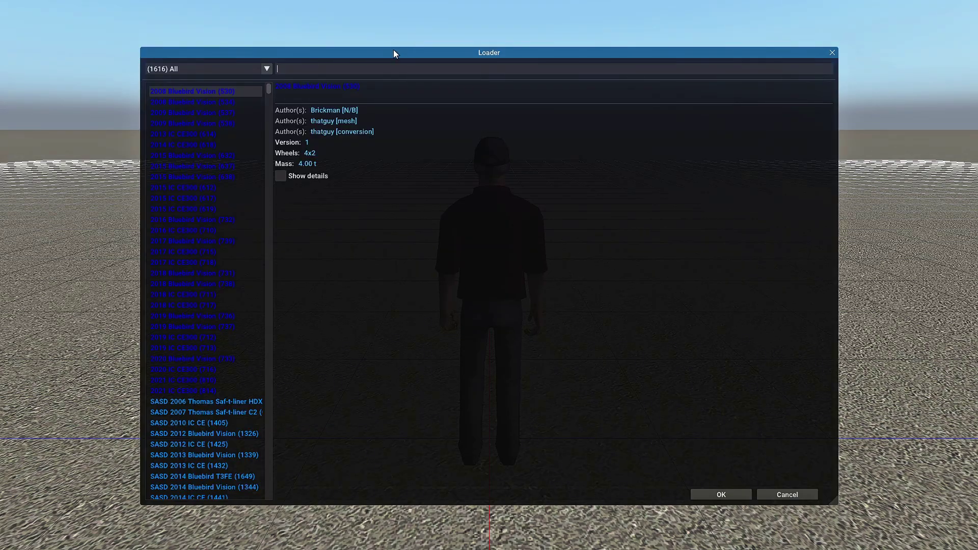
pyautogui.click(263, 73)
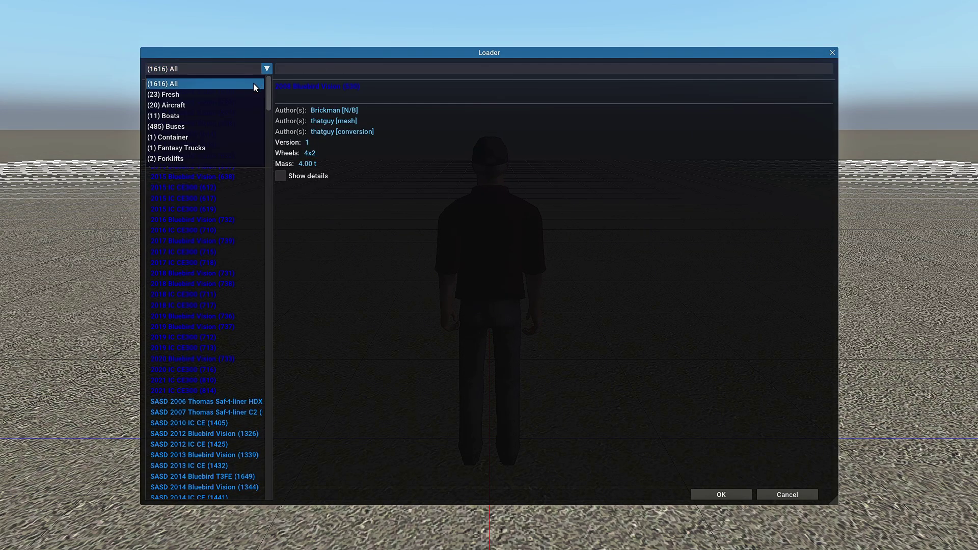
pyautogui.click(248, 94)
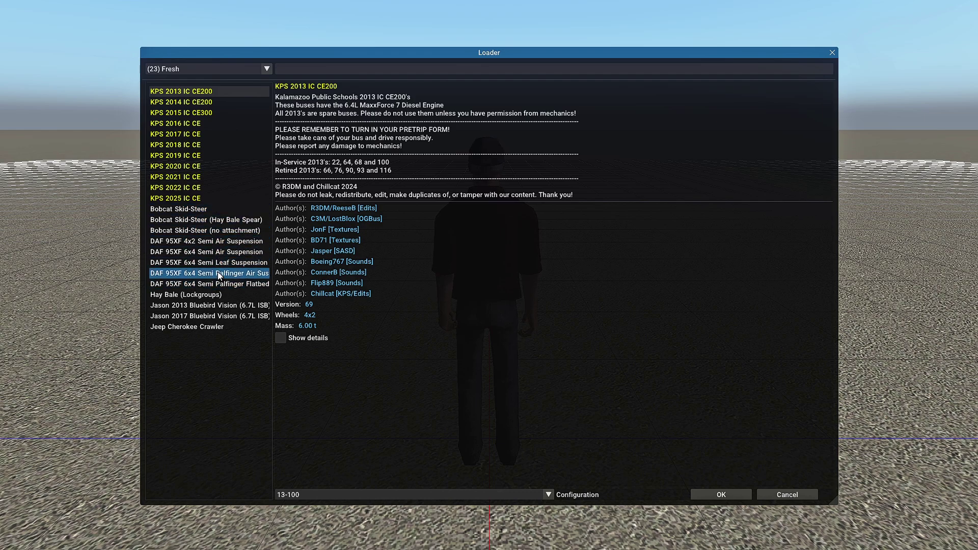
# View the entries for the DAF 95XF 4x2 Semi Air Suspension and the Jason 2013 and 2017 Bluebird Vision buses.
pyautogui.click(221, 241)
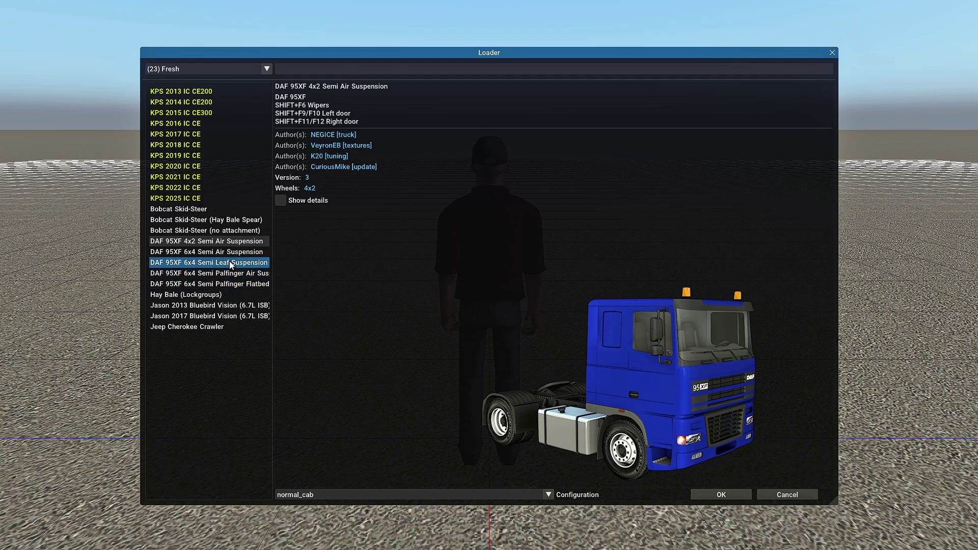
pyautogui.click(209, 316)
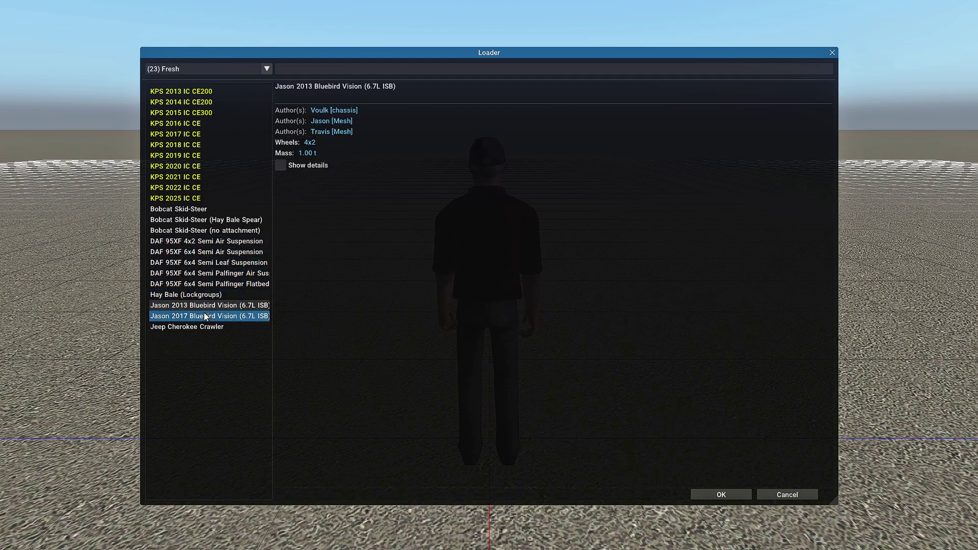
pyautogui.click(210, 304)
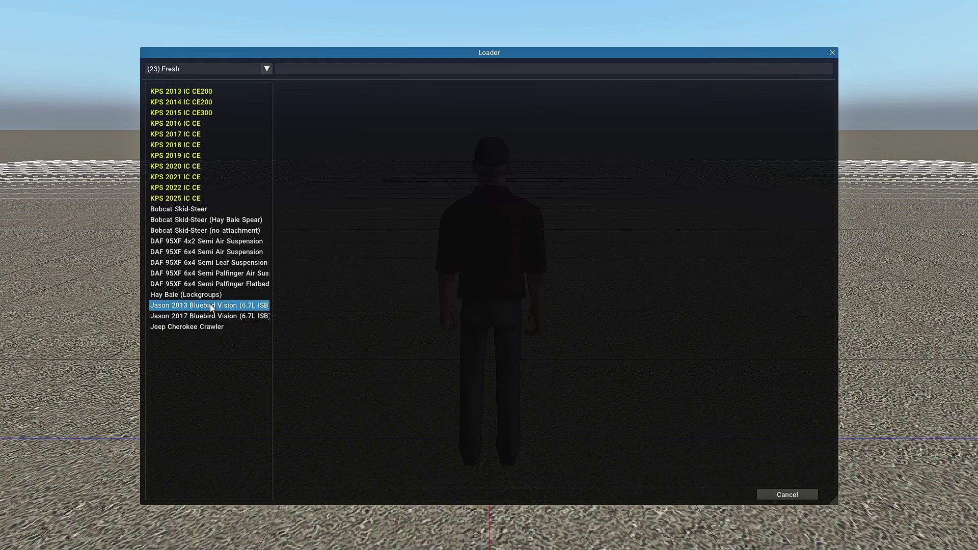